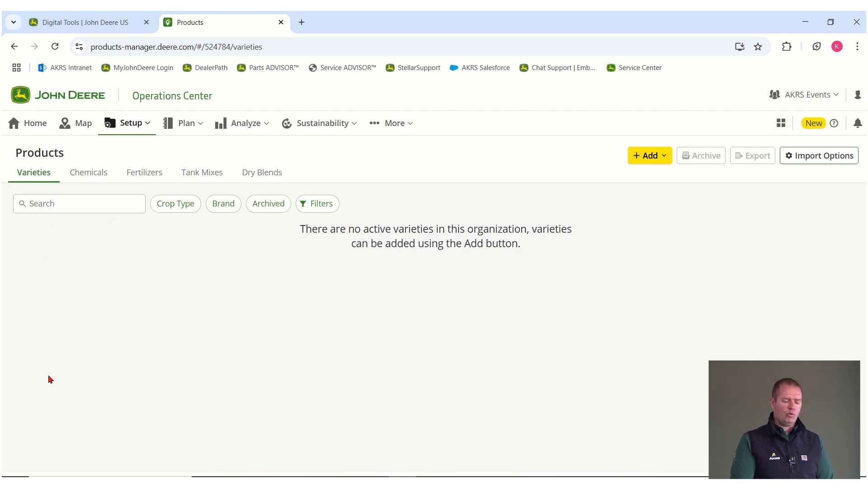
# - Review the organization's archived varieties, then return to the active varieties list
pyautogui.click(277, 208)
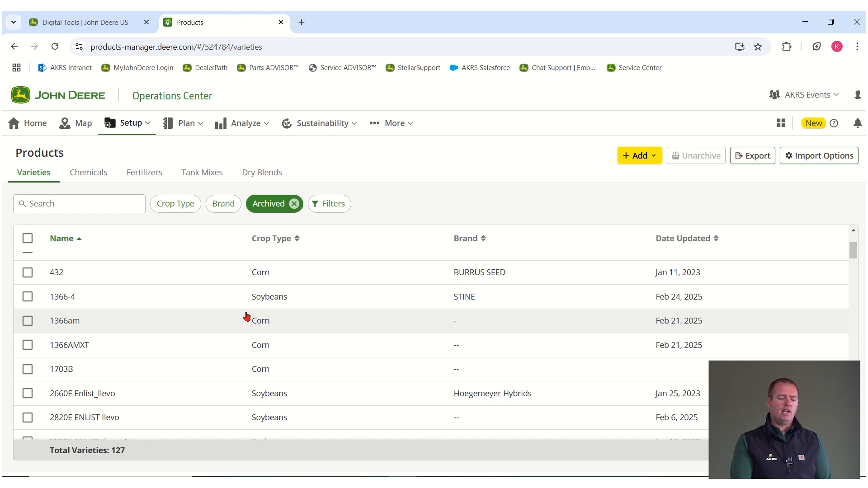
pyautogui.scroll(3, 252, 316)
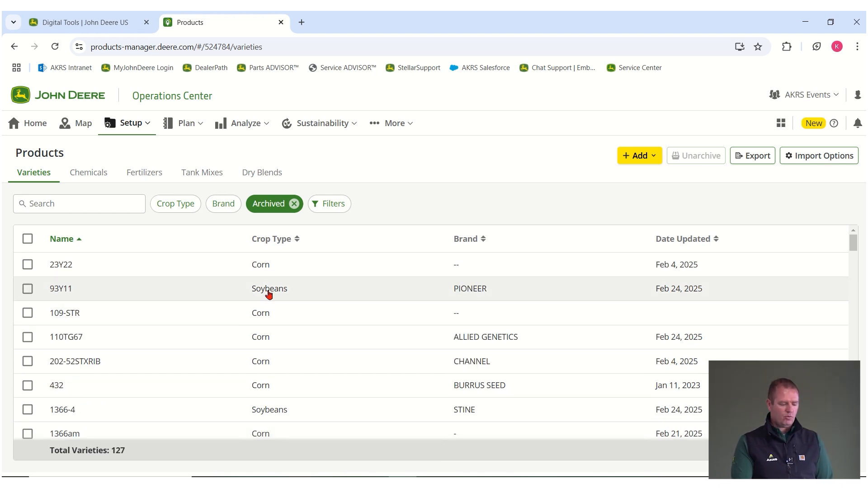
pyautogui.click(294, 203)
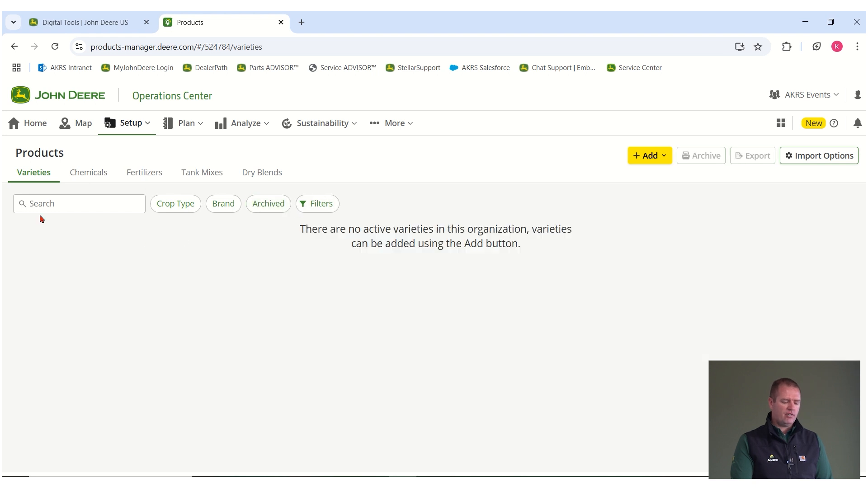
# - Search the products available to add for P1244Q to check whether it is already in the organization, and close the search without adding anything
pyautogui.click(652, 161)
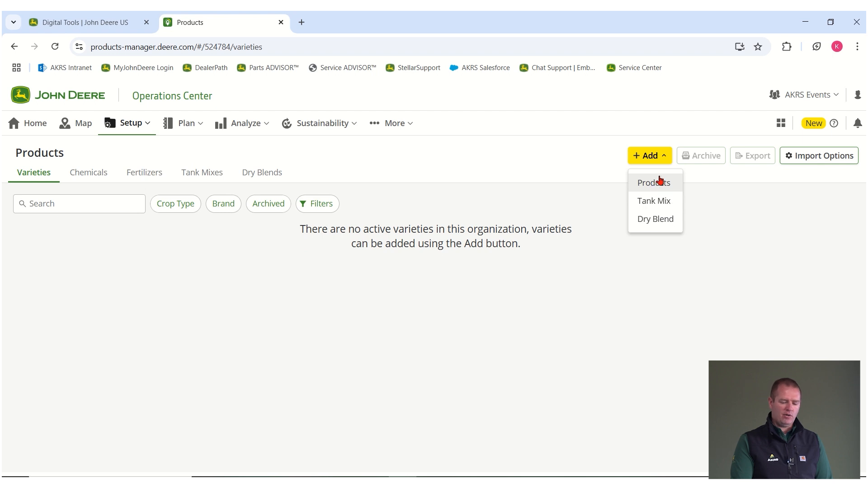
pyautogui.click(654, 184)
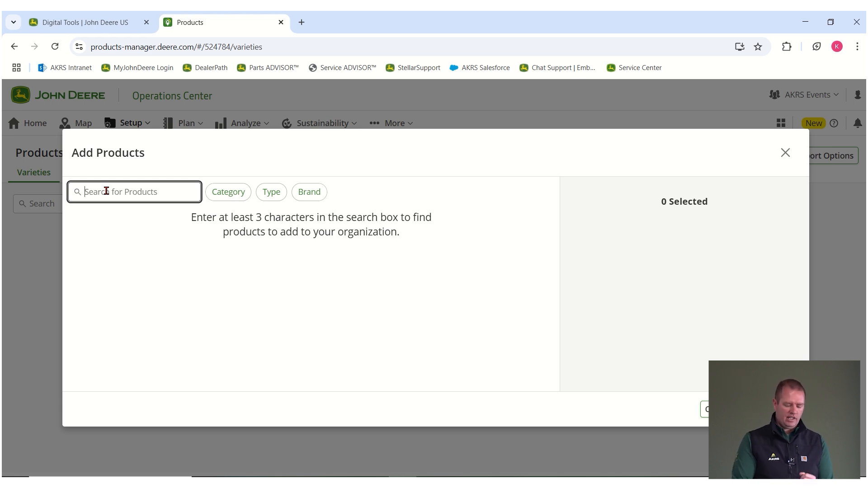
pyautogui.write('P')
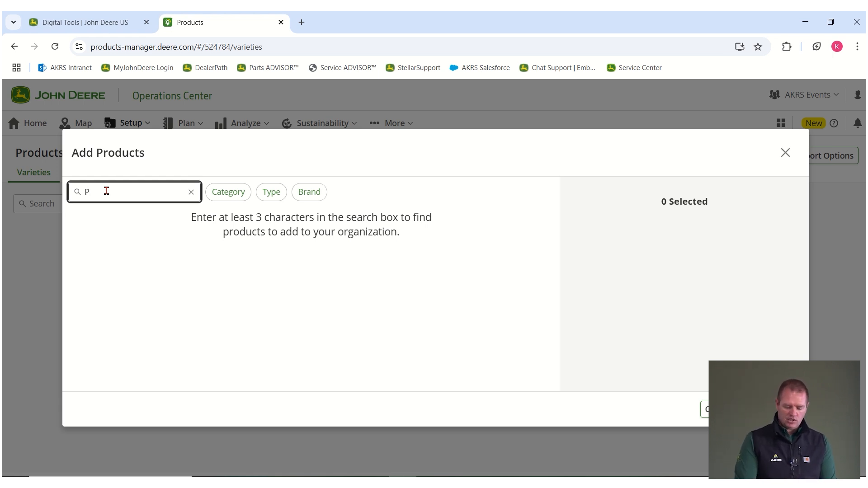
pyautogui.write('1244Q')
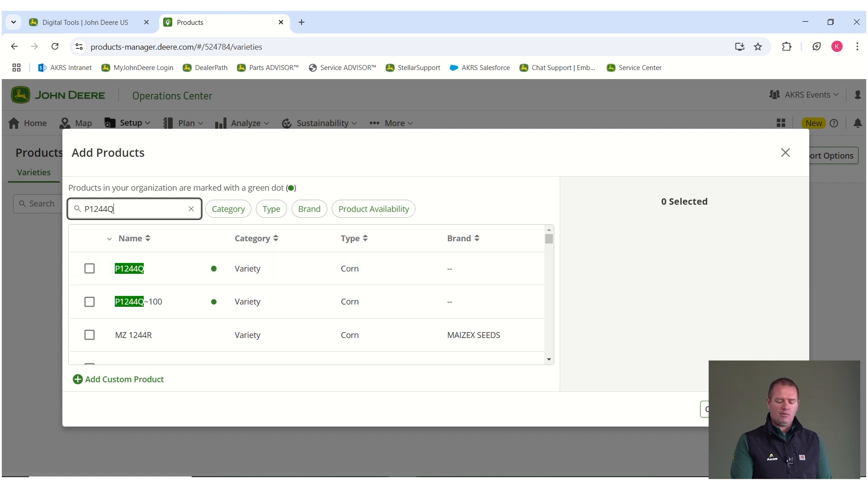
pyautogui.click(719, 409)
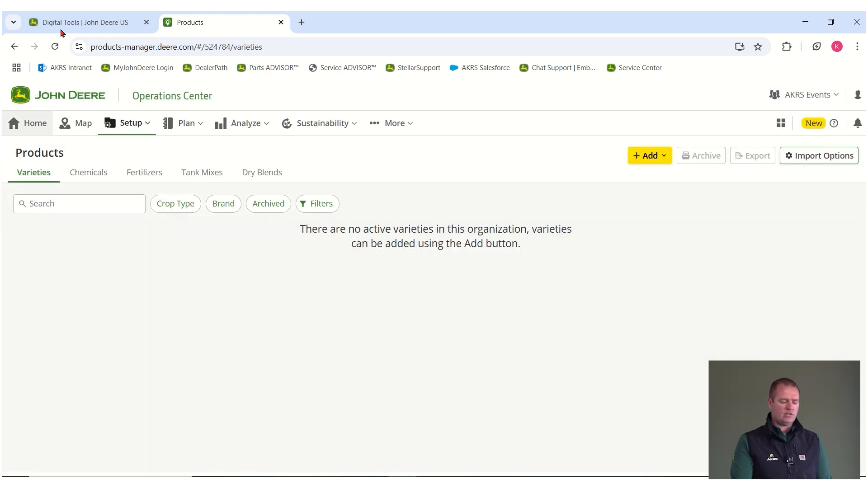
# - Unarchive the corn variety P1244Q and return to the active varieties list with the search cleared
pyautogui.click(278, 203)
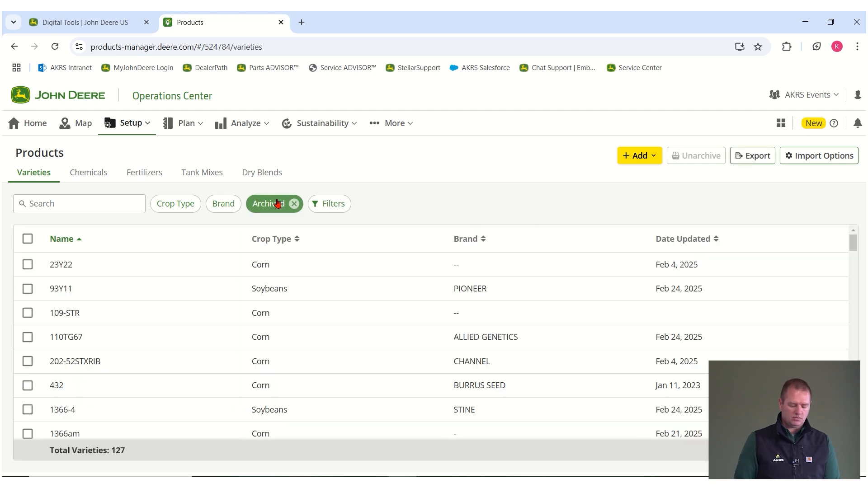
pyautogui.click(64, 201)
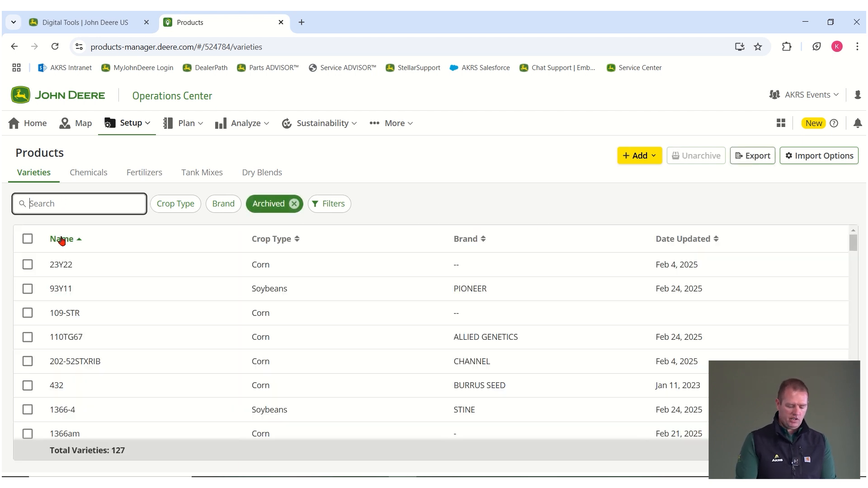
pyautogui.write('P1244Q')
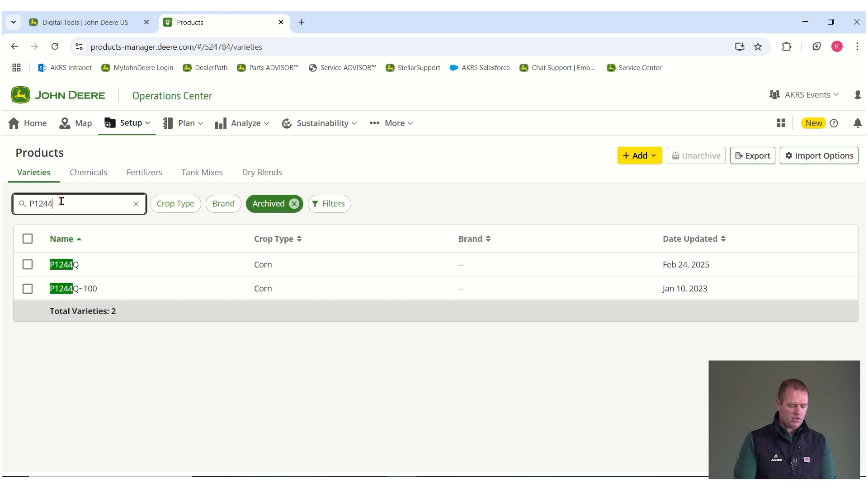
pyautogui.click(26, 266)
pyautogui.click(698, 157)
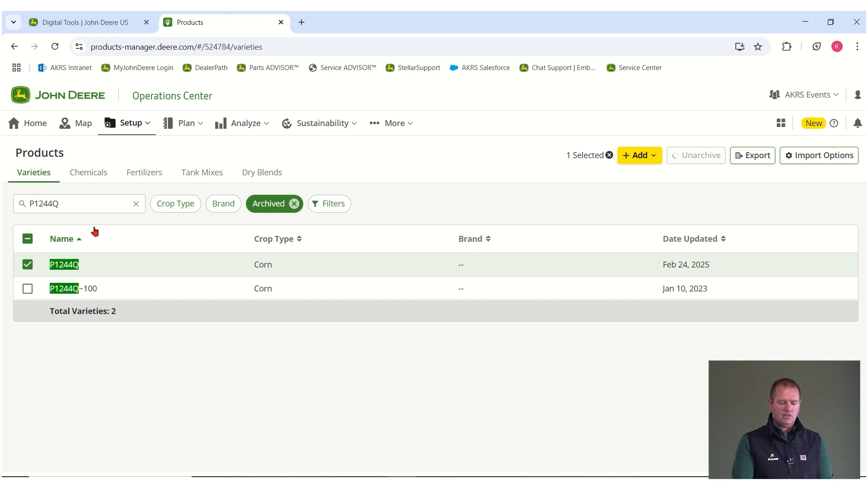
pyautogui.click(274, 204)
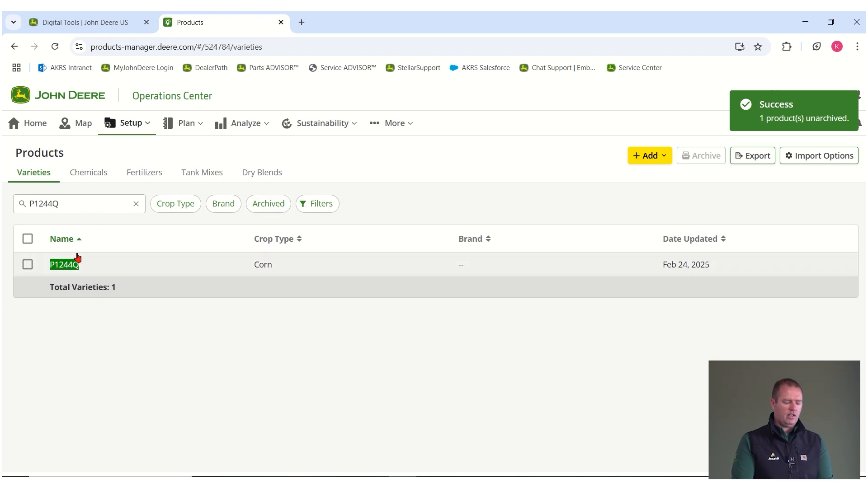
pyautogui.click(135, 203)
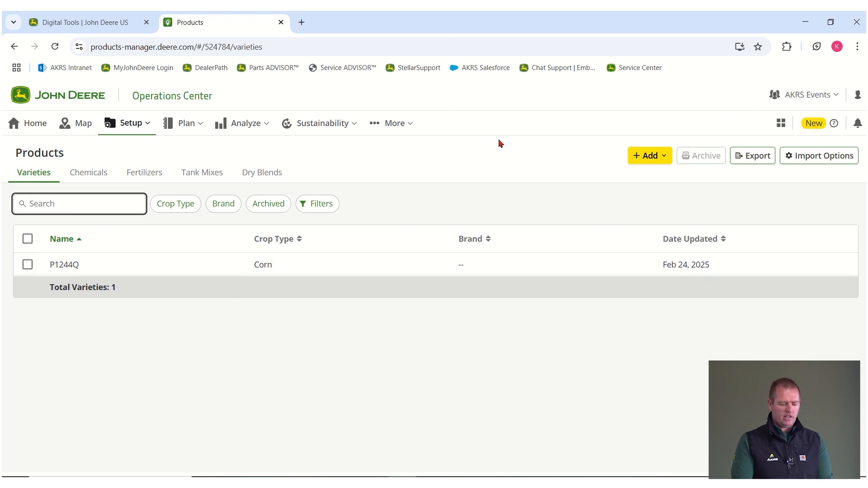
# - Start adding products and select the PIONEER corn variety P1221AMXT
pyautogui.click(651, 156)
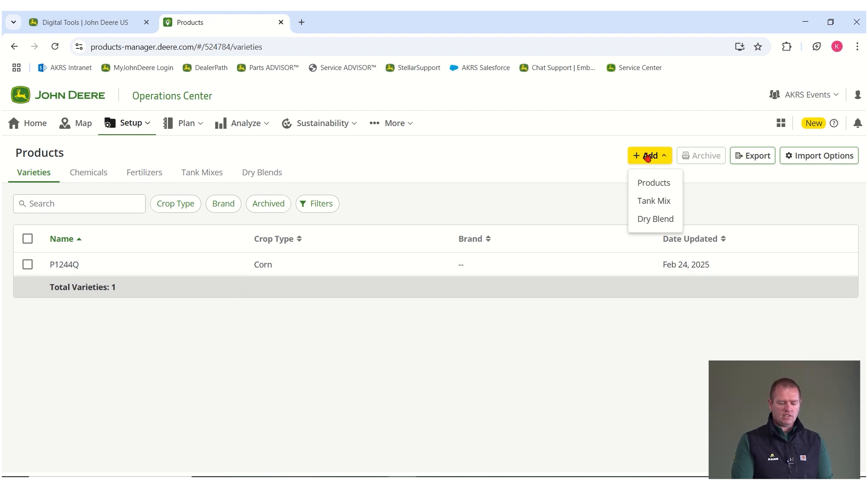
pyautogui.click(655, 183)
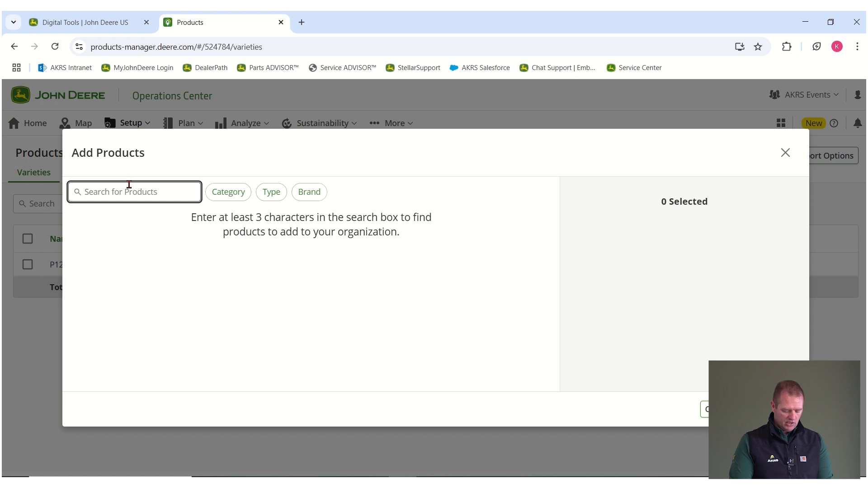
pyautogui.write('R1221')
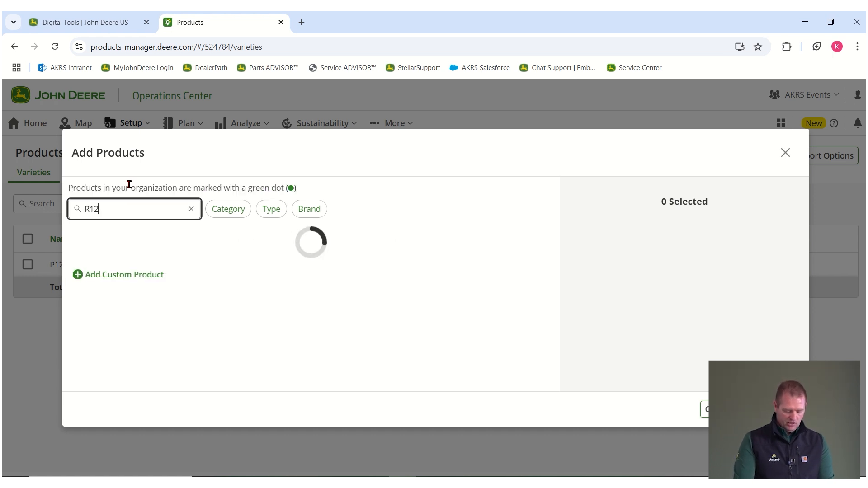
pyautogui.press('BackSpace')
pyautogui.press('BackSpace')
pyautogui.press('BackSpace')
pyautogui.press('BackSpace')
pyautogui.press('BackSpace')
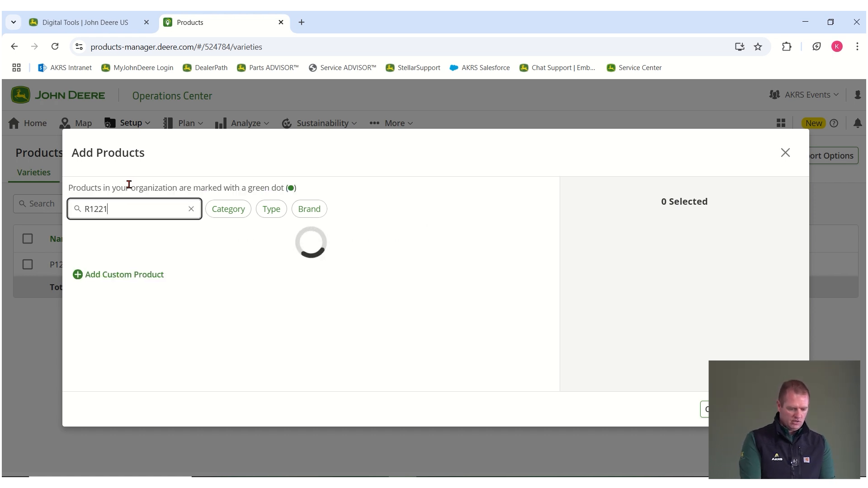
pyautogui.write('P')
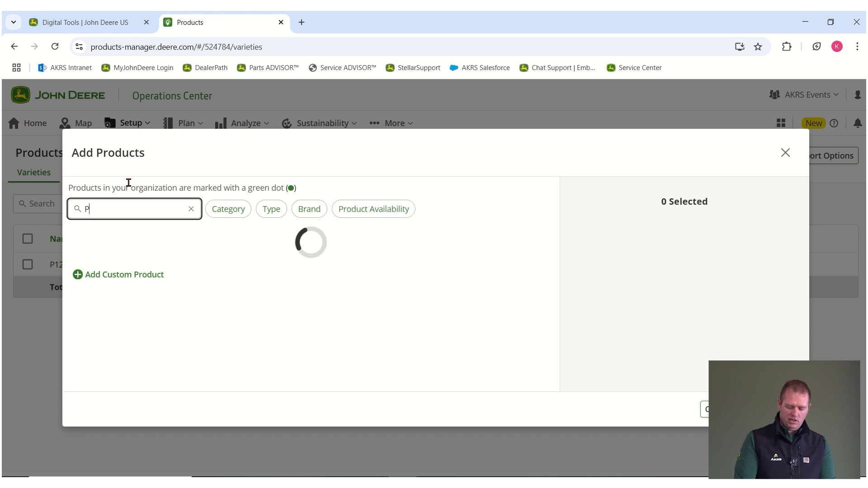
pyautogui.write('1221AMXT')
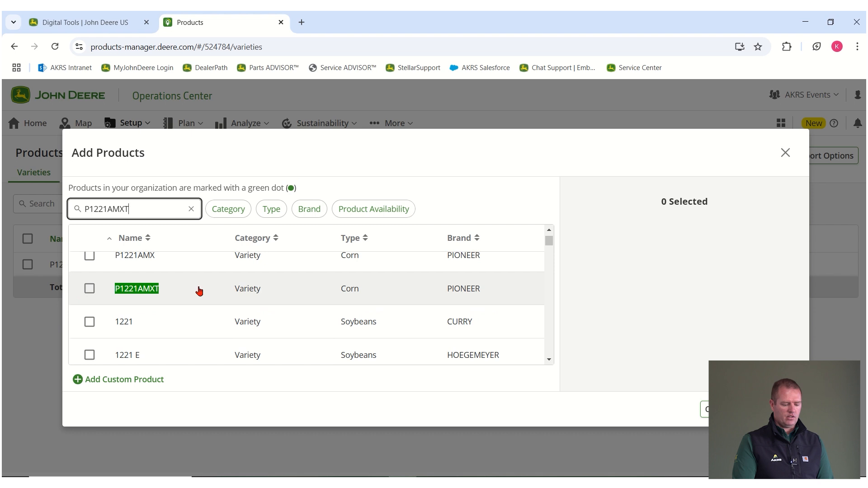
pyautogui.click(89, 289)
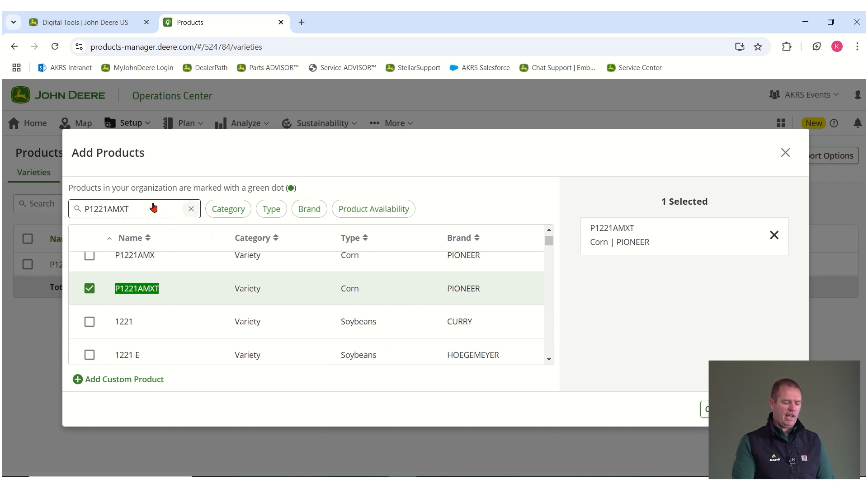
# - Find the LG SEEDS corn variety LG5378 and include it in the products selected for adding
pyautogui.click(191, 210)
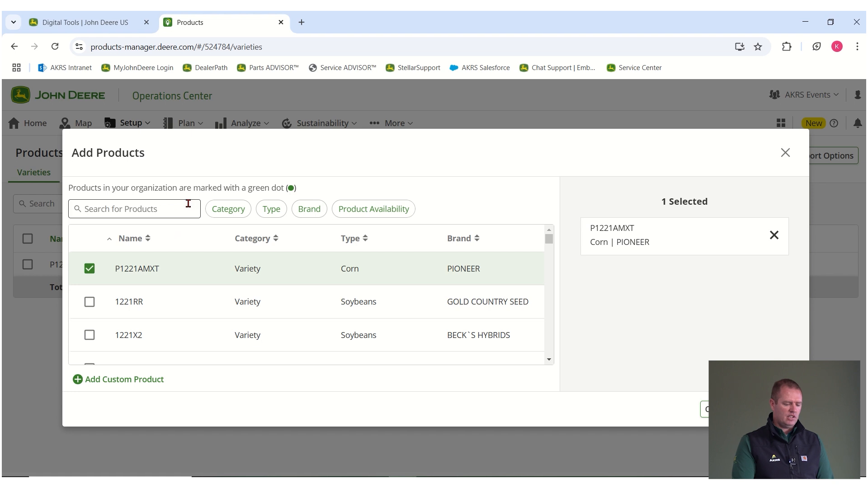
pyautogui.click(149, 208)
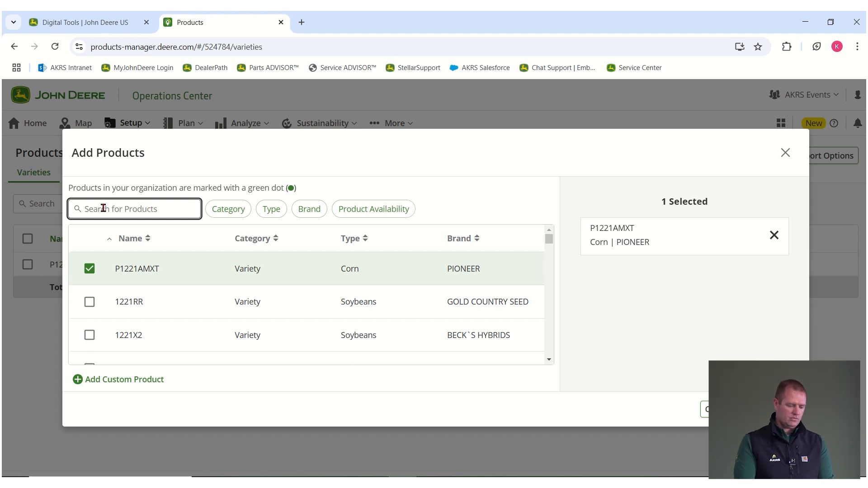
pyautogui.write('LG537')
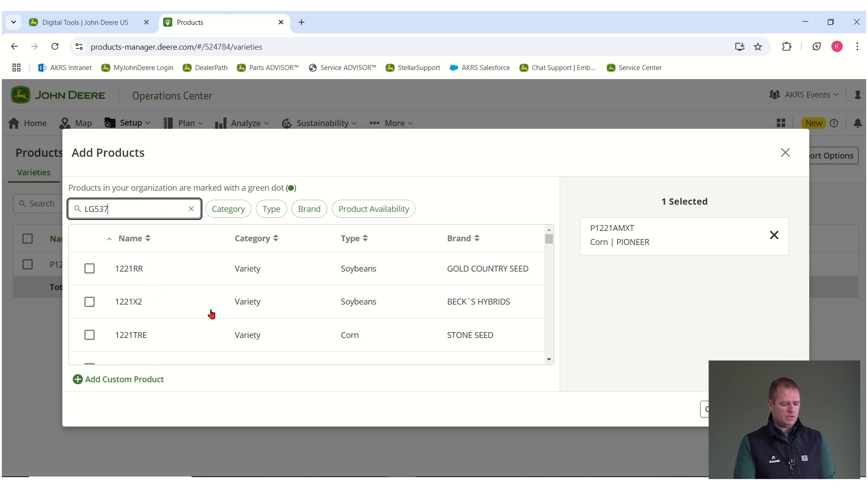
pyautogui.press('BackSpace')
pyautogui.write('878')
pyautogui.press('BackSpace')
pyautogui.press('BackSpace')
pyautogui.press('BackSpace')
pyautogui.write('78')
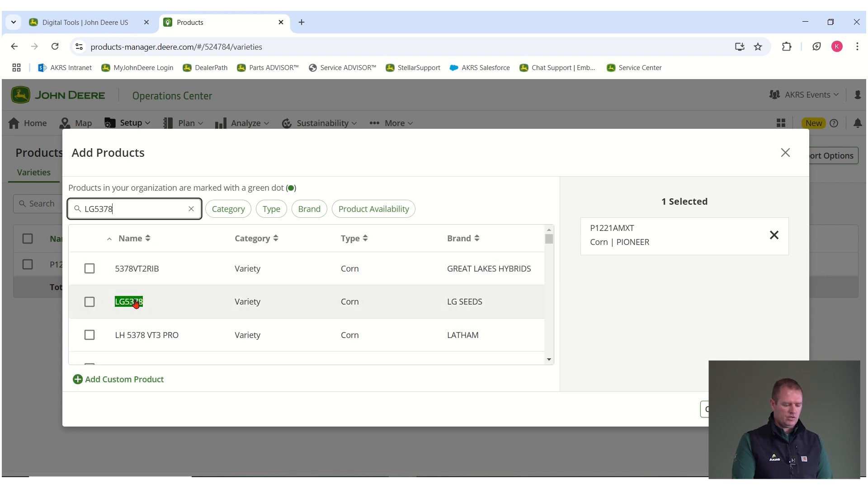
pyautogui.click(89, 307)
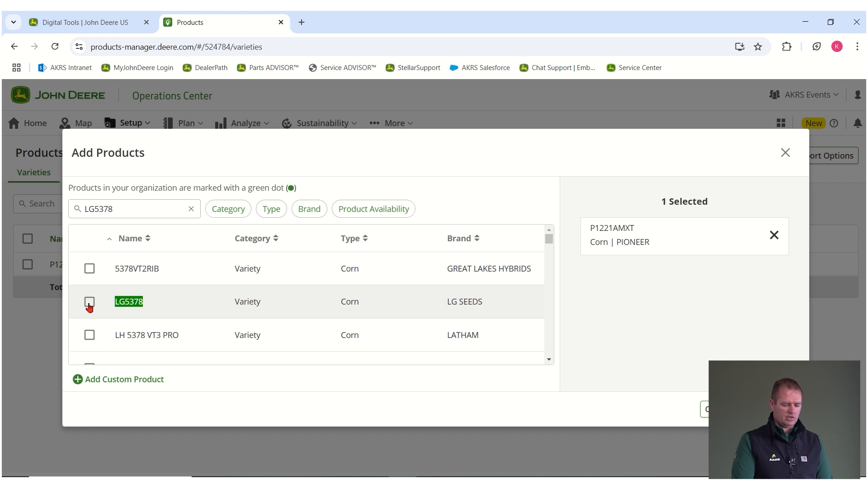
pyautogui.click(88, 308)
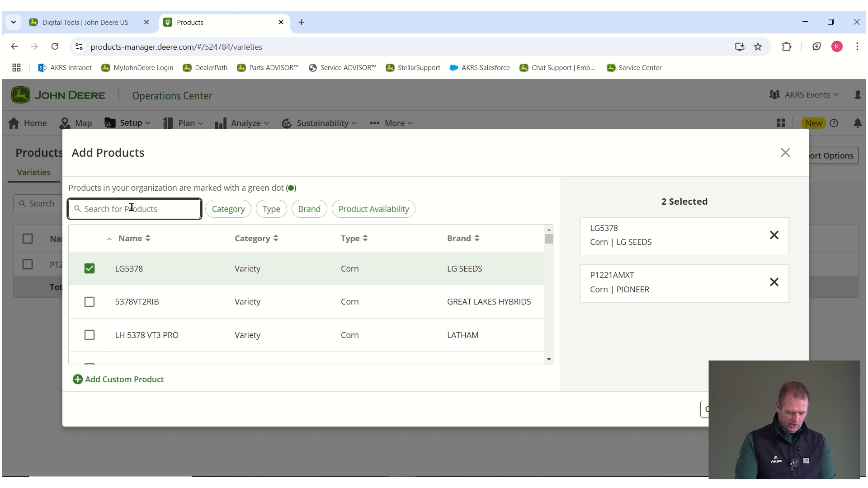
# - Search for G2361 and select the AGRIGOLD soybean variety G2361E3
pyautogui.write('G2361')
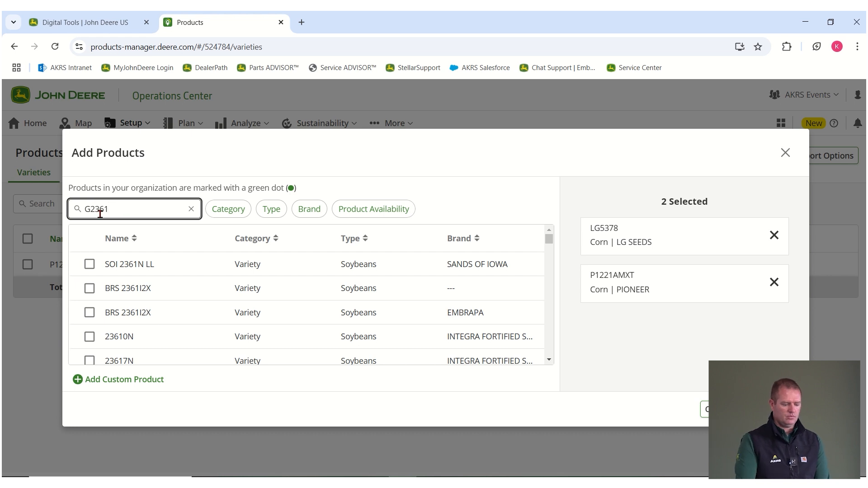
pyautogui.scroll(-1, 154, 258)
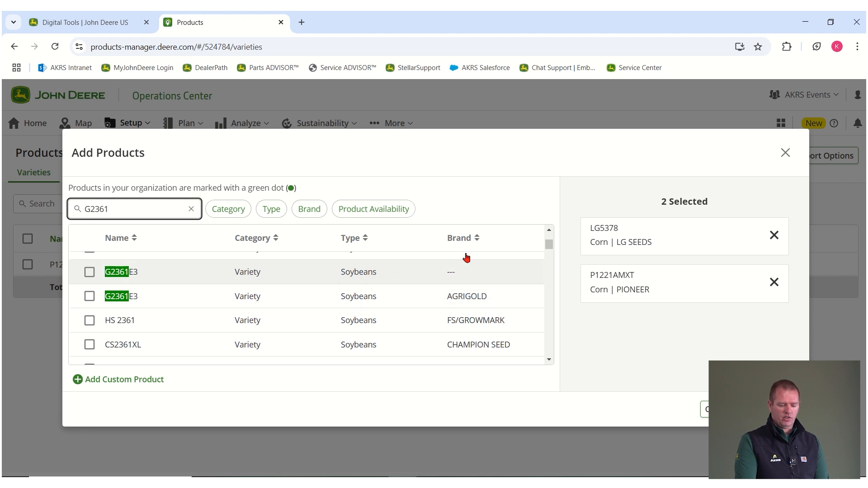
pyautogui.click(89, 296)
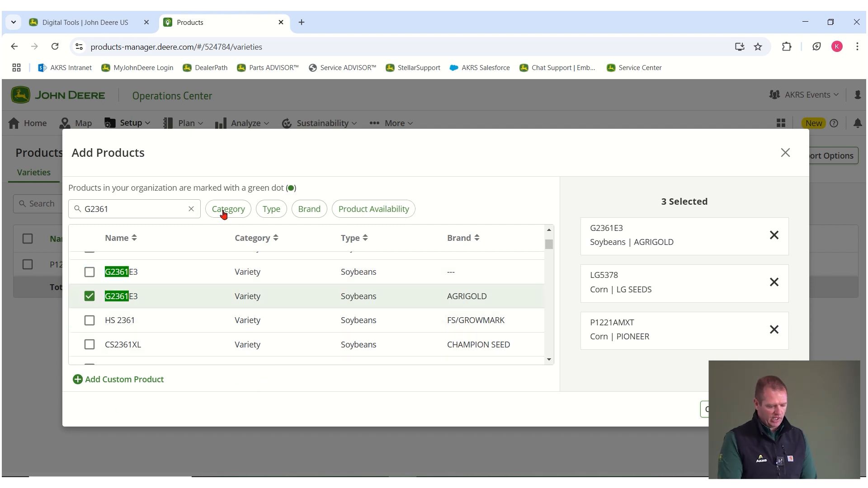
# - Search the catalog for ABC789 and start a custom product with that name in the Variety category
pyautogui.click(147, 207)
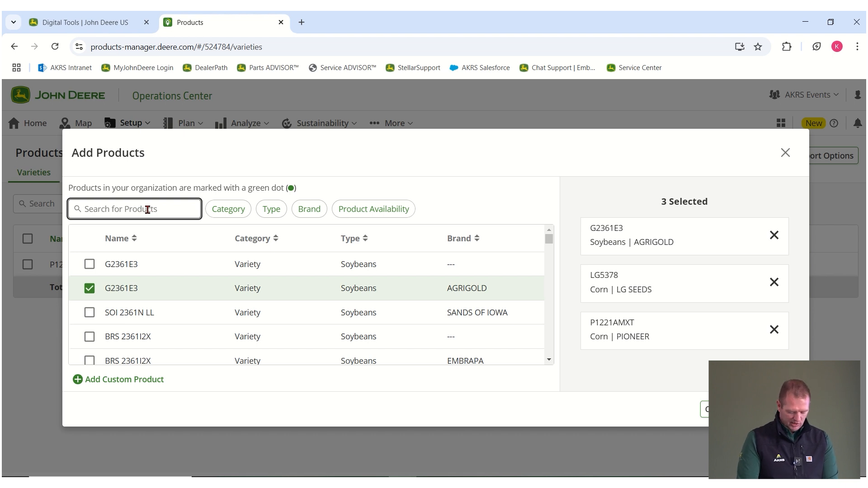
pyautogui.write('ABC789')
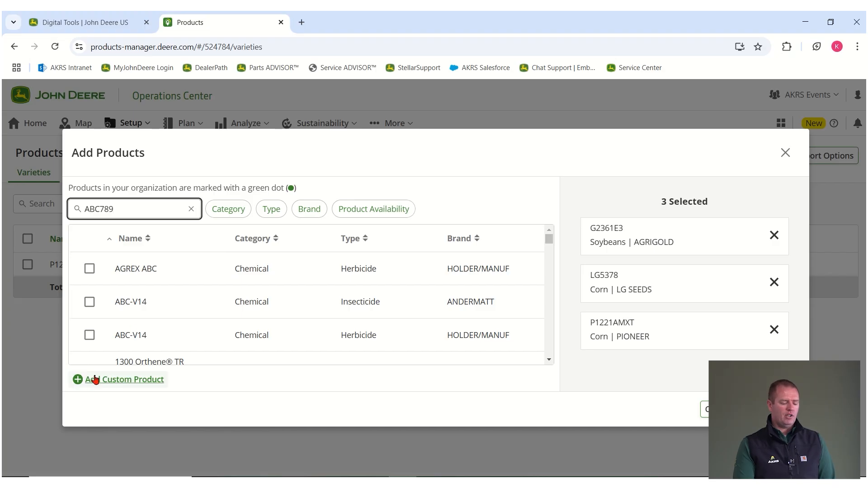
pyautogui.click(140, 380)
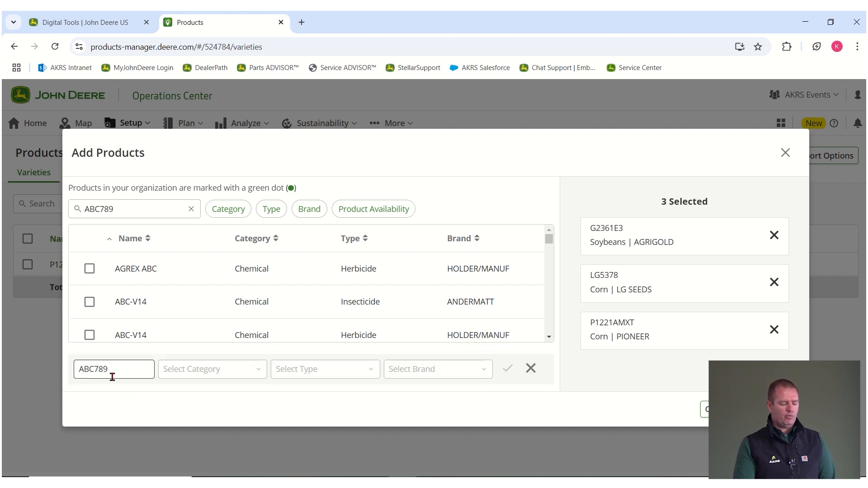
pyautogui.click(209, 374)
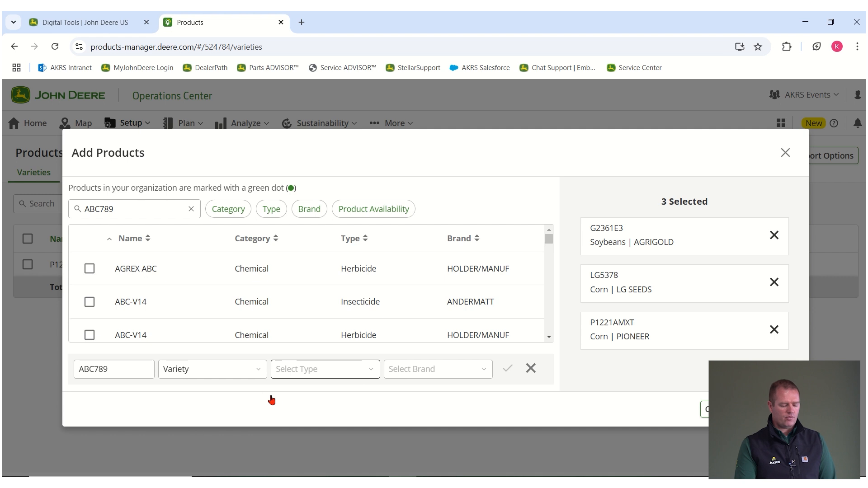
# - Set the custom variety's type to Corn and its brand to 1st Select Seeds, and confirm the new product
pyautogui.click(359, 377)
pyautogui.click(319, 173)
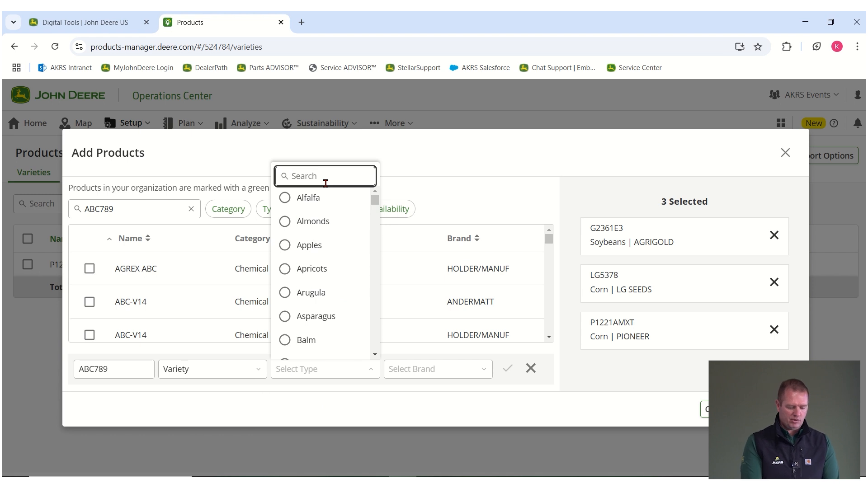
pyautogui.write('corn')
pyautogui.click(286, 198)
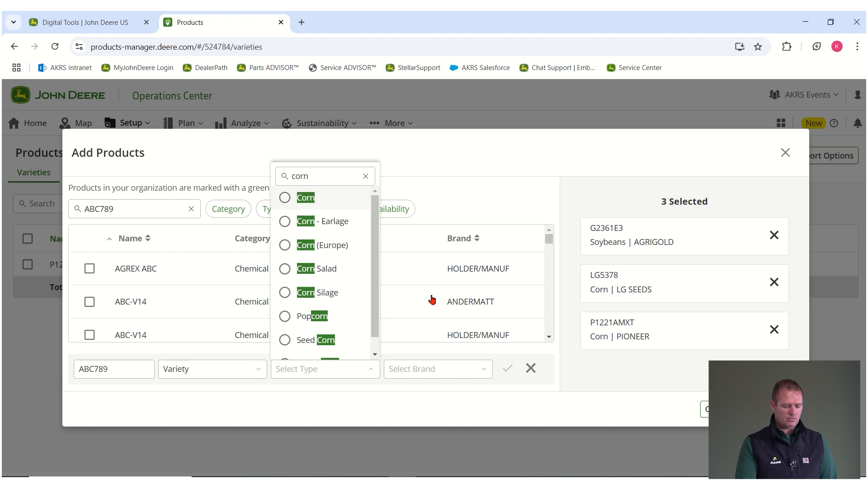
pyautogui.click(480, 377)
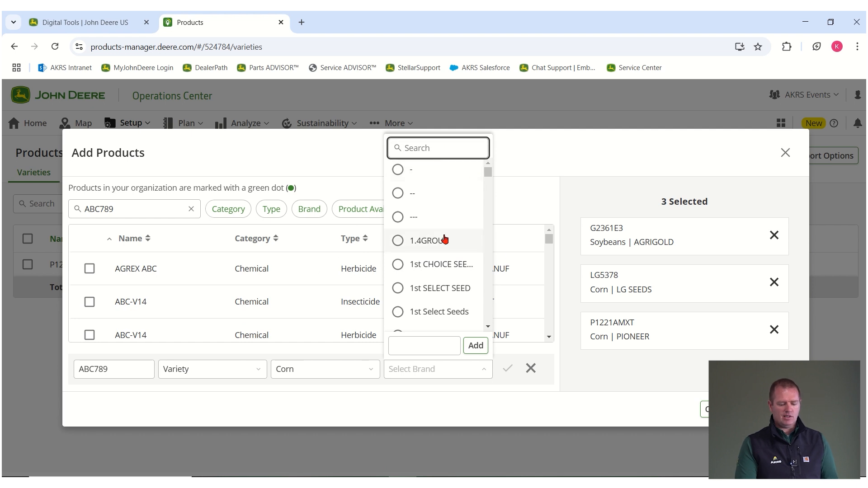
pyautogui.click(401, 312)
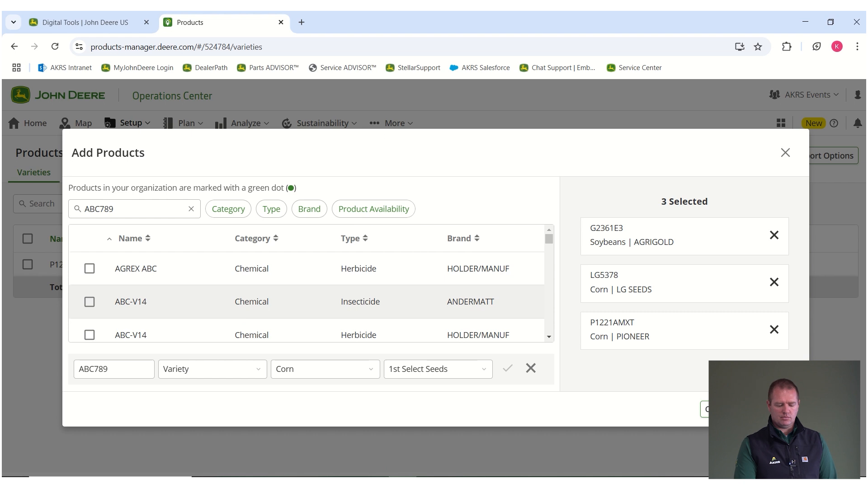
pyautogui.click(507, 369)
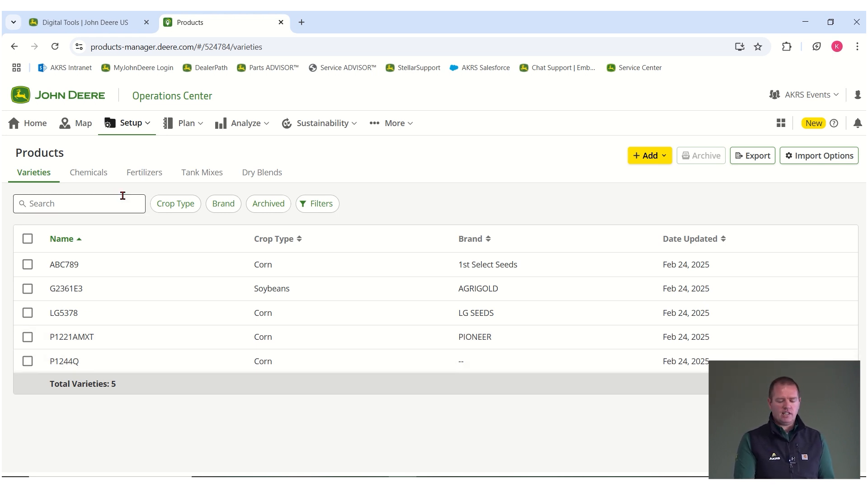
# - Show the organization's chemicals, select all of them and clear the selection
pyautogui.click(90, 176)
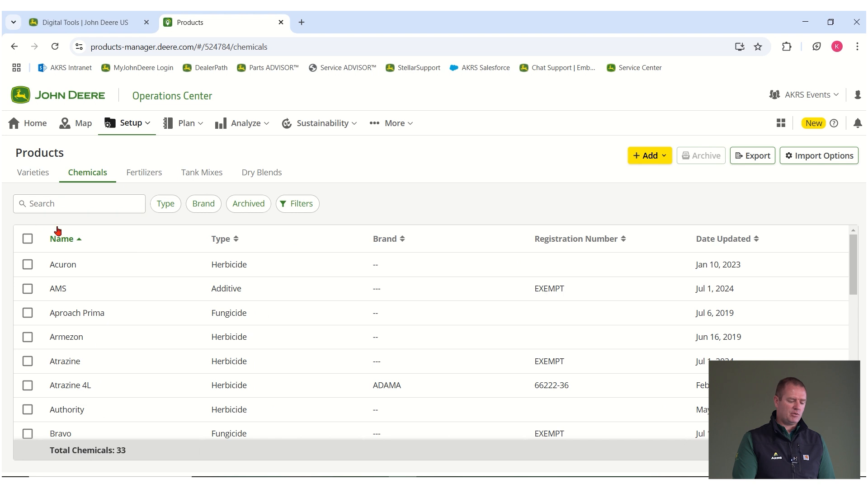
pyautogui.click(27, 238)
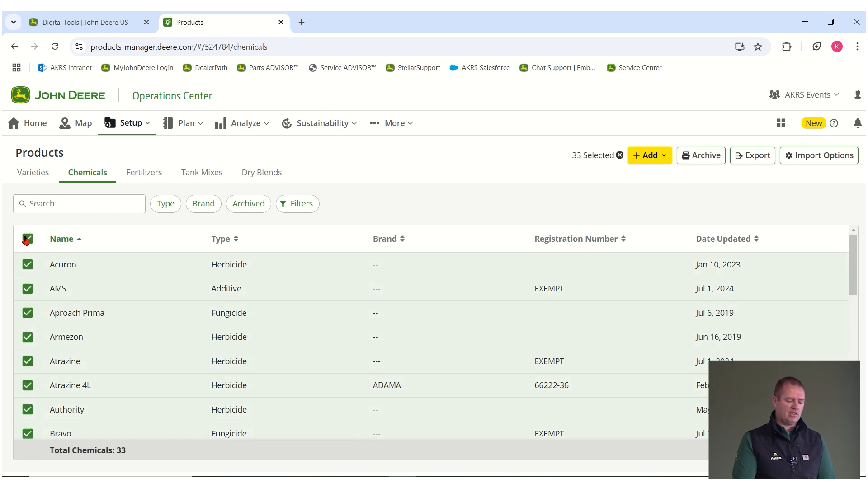
pyautogui.click(27, 239)
# - Select the chemicals Select, Roundup PROMAX Herbicide and Roundup PowerMAX Herbicide
pyautogui.scroll(-13, 23, 291)
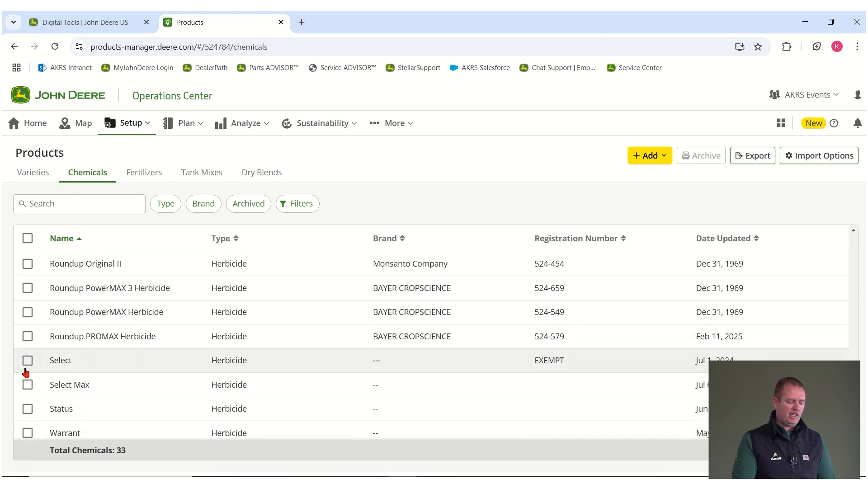
pyautogui.click(27, 361)
pyautogui.click(27, 338)
pyautogui.click(26, 313)
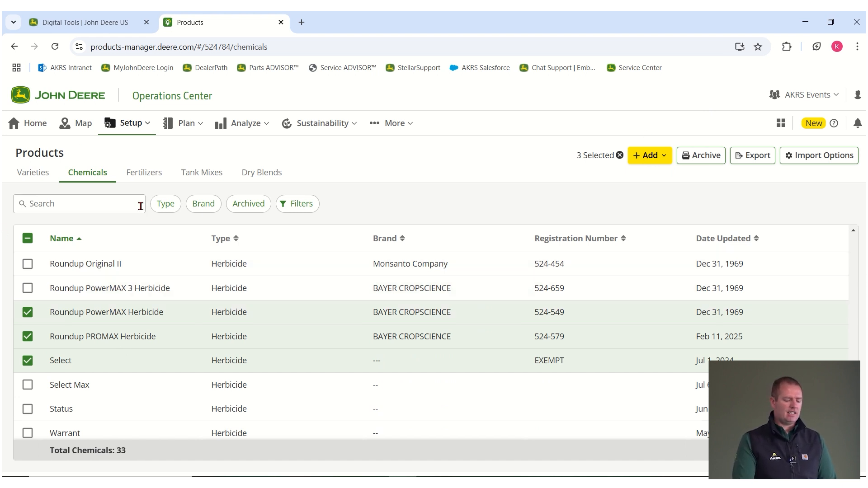
# - Look through the organization's full list of fertilizers and return to its beginning
pyautogui.click(141, 175)
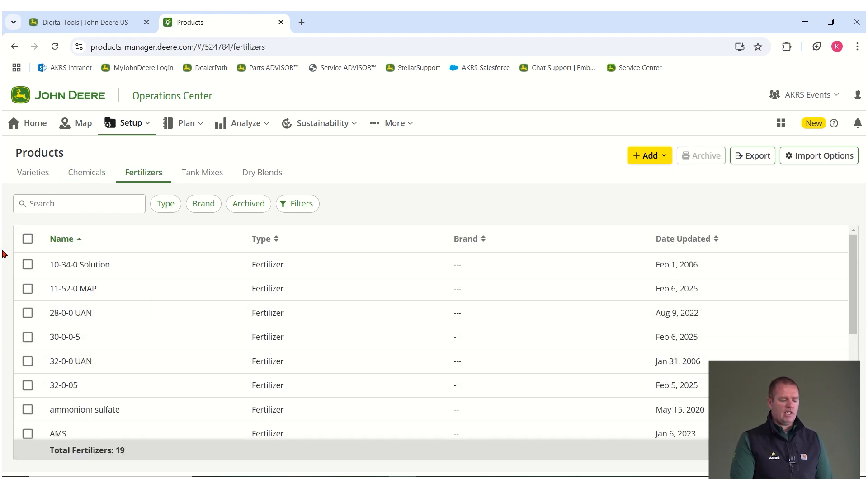
pyautogui.scroll(-2, 165, 385)
pyautogui.scroll(-4, 83, 393)
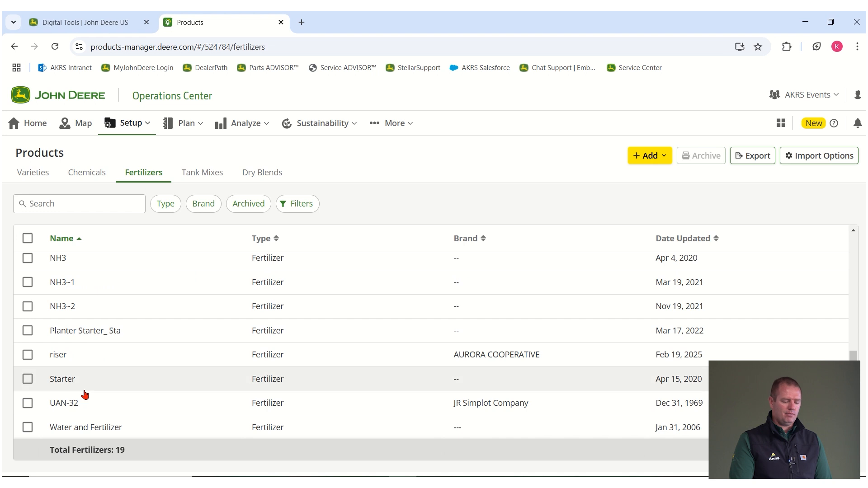
pyautogui.scroll(5, 83, 391)
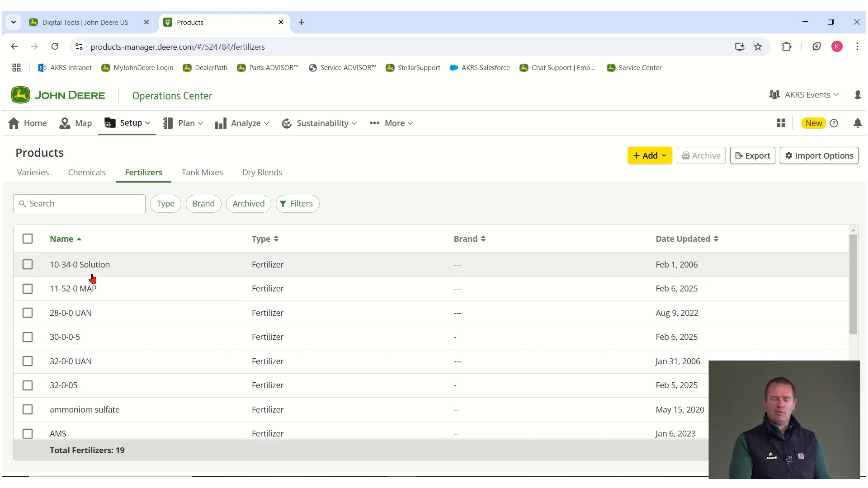